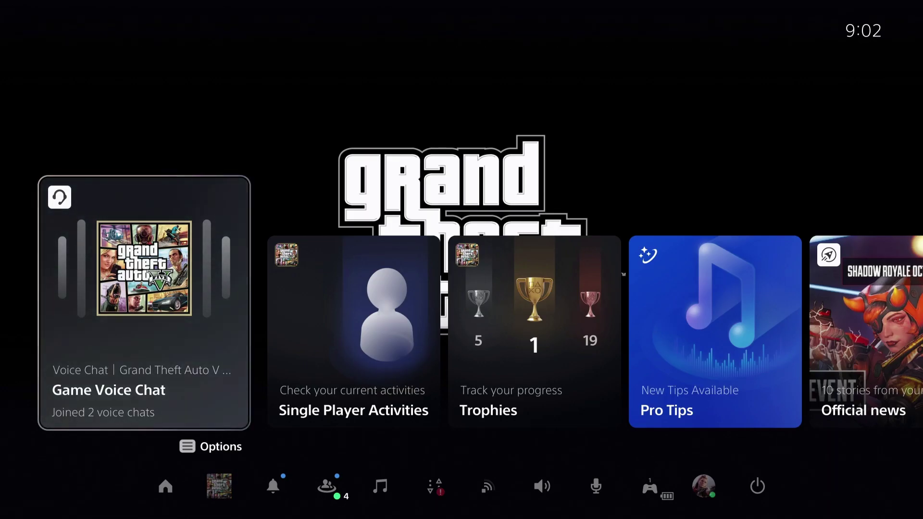
Hide and reshow the Control Center, moving focus to the downloads shortcut.
{"action": "key", "text": "Escape"}
{"action": "key", "text": "super"}
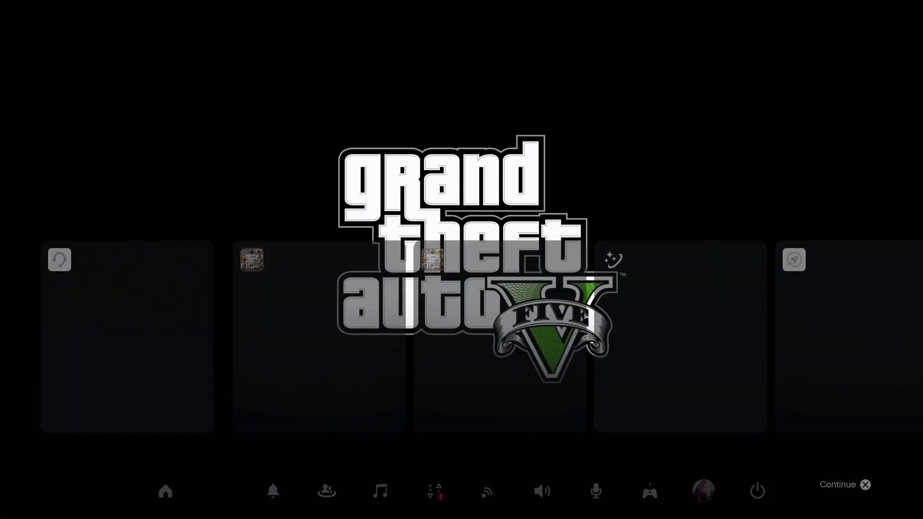
{"action": "key", "text": "Left"}
{"action": "key", "text": "Left"}
{"action": "key", "text": "Left"}
{"action": "key", "text": "Left"}
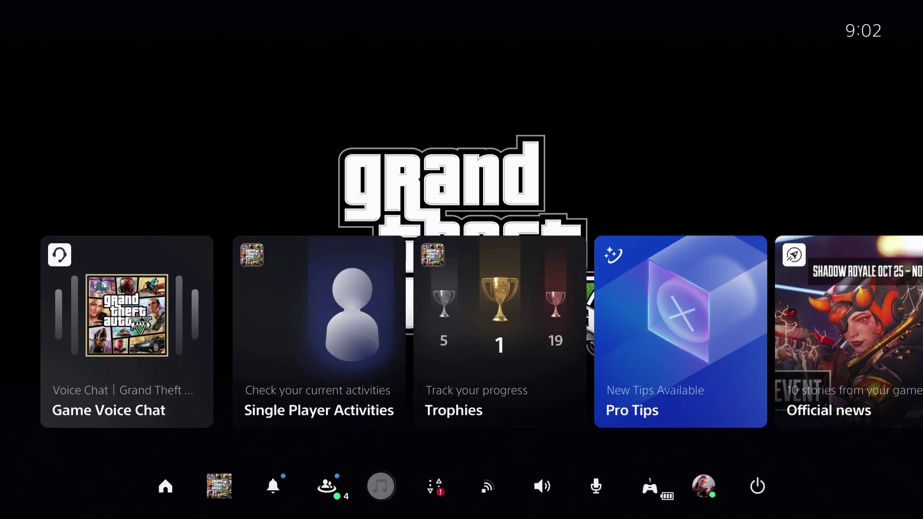
{"action": "key", "text": "Right"}
{"action": "key", "text": "Right"}
{"action": "key", "text": "Left"}
Move the Network shortcut from the hidden shortcuts into the Control Center's main row.
{"action": "key", "text": "Menu"}
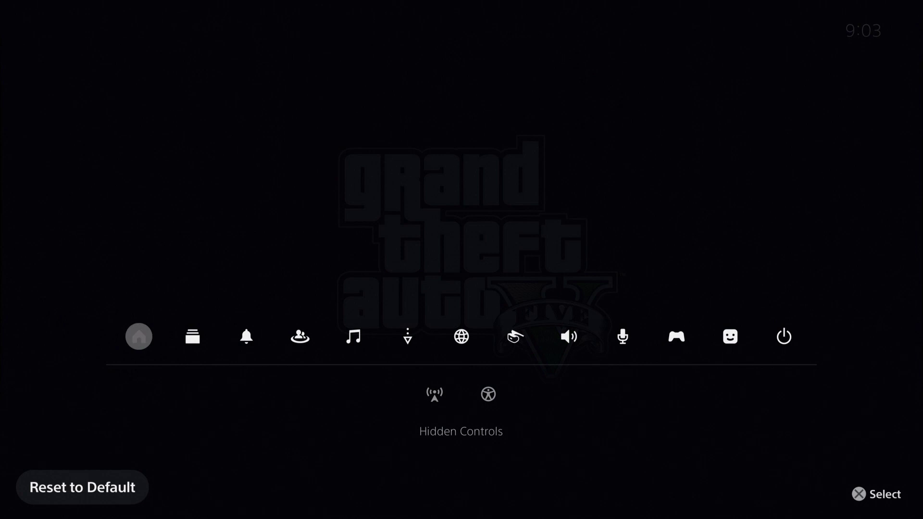
{"action": "key", "text": "Down"}
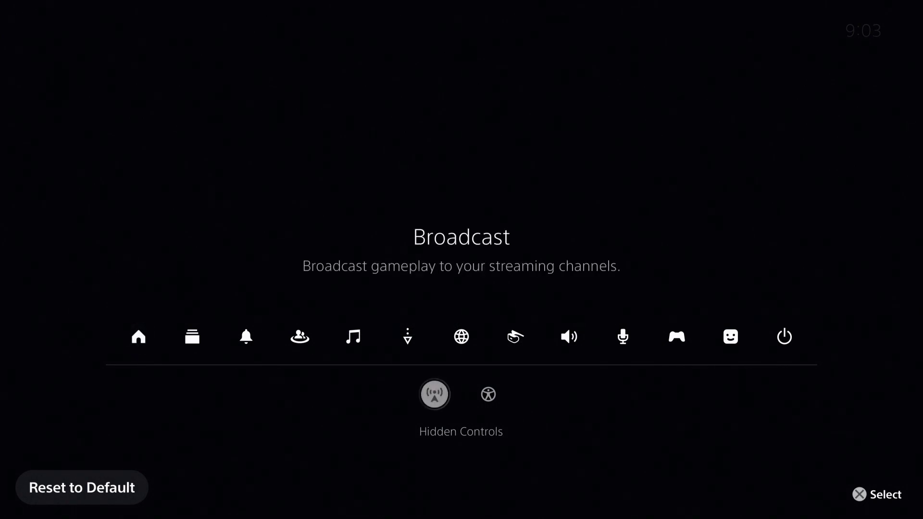
{"action": "key", "text": "Right"}
{"action": "key", "text": "Up"}
{"action": "key", "text": "Return"}
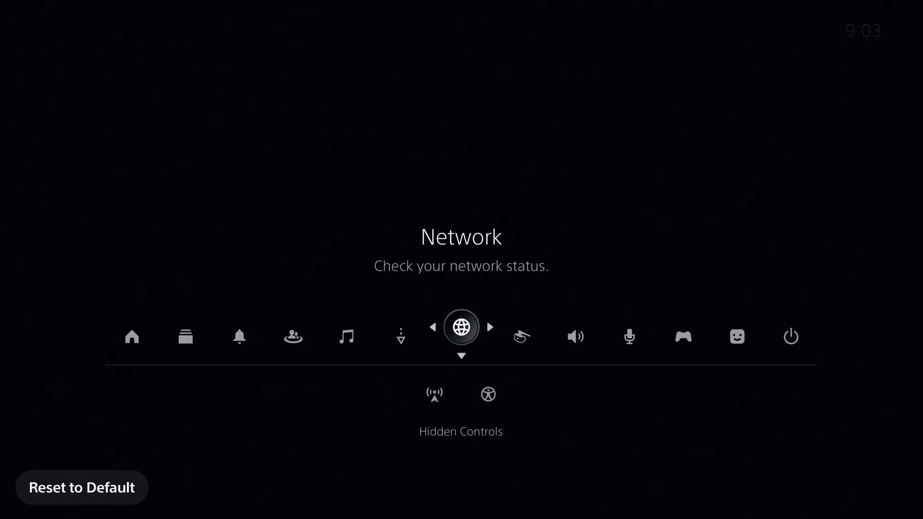
{"action": "key", "text": "Down"}
{"action": "key", "text": "Up"}
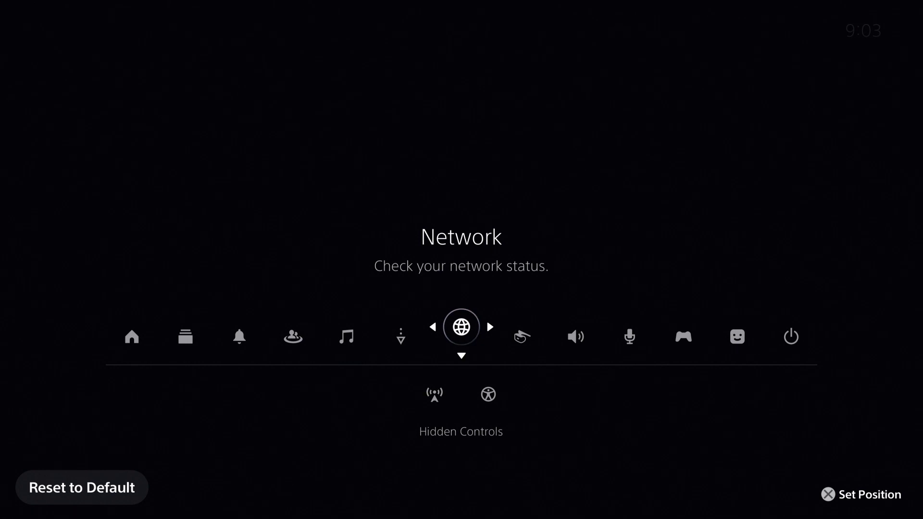
{"action": "key", "text": "Return"}
Open Network Settings from the Control Center's network status panel, showing Vipnet_Telekom connected.
{"action": "key", "text": "Escape"}
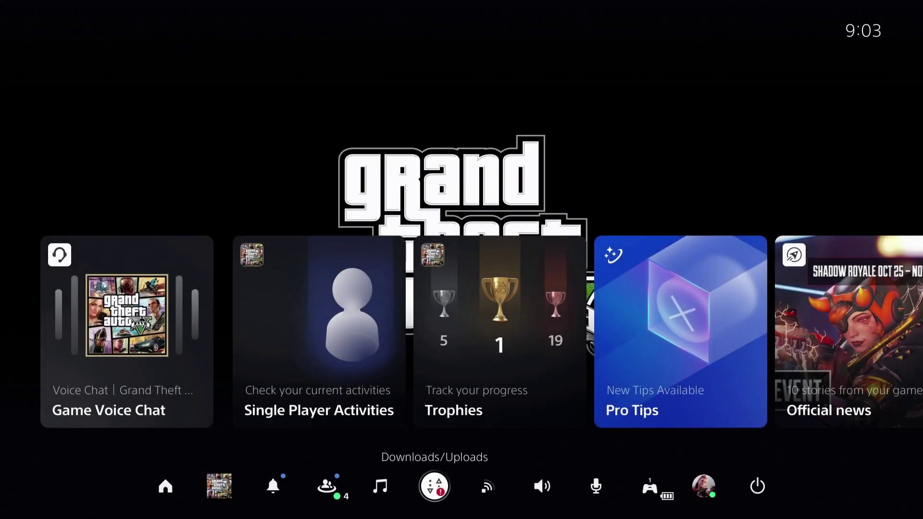
{"action": "key", "text": "Right"}
{"action": "key", "text": "Right"}
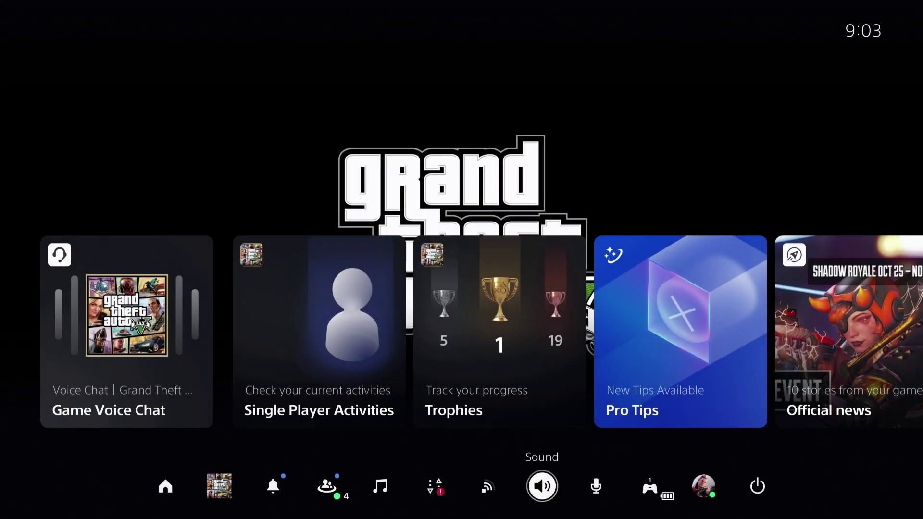
{"action": "key", "text": "Left"}
{"action": "key", "text": "Left"}
{"action": "key", "text": "Right"}
{"action": "key", "text": "Return"}
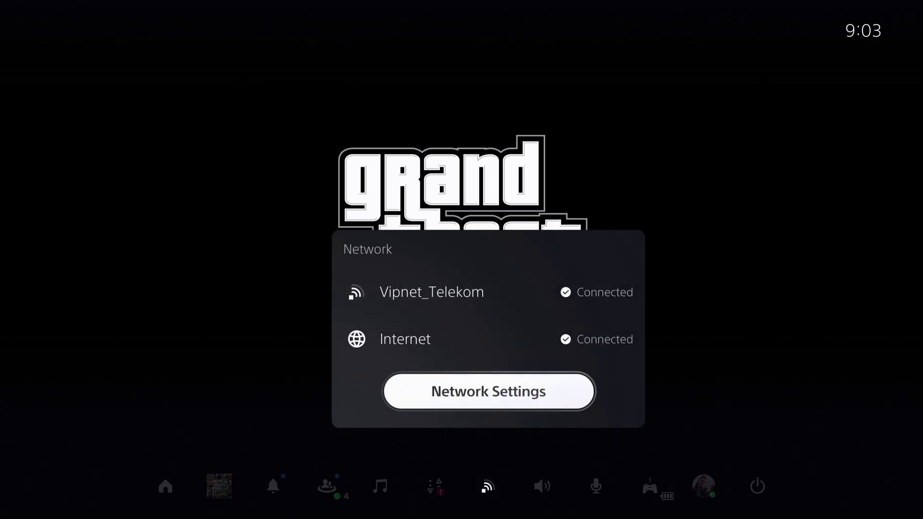
{"action": "key", "text": "Return"}
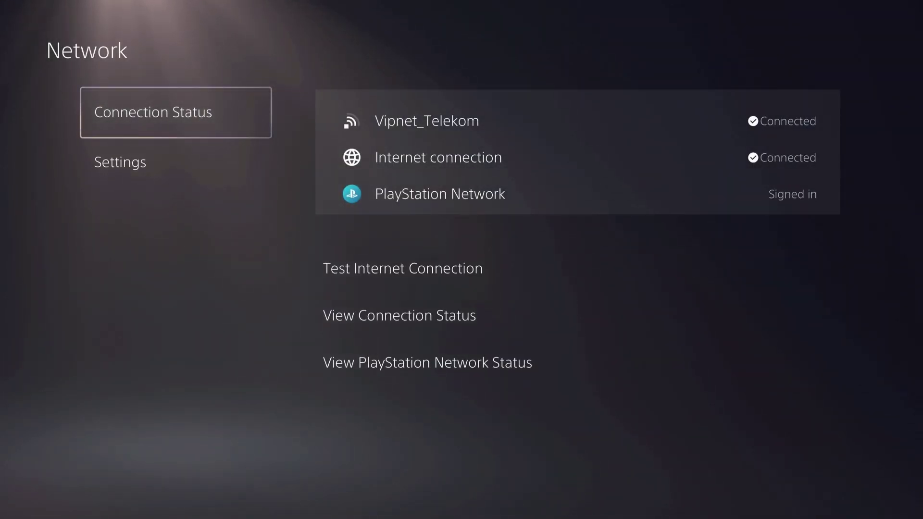
Open Set Up Internet Connection from the Network screen's Settings section.
{"action": "key", "text": "Down"}
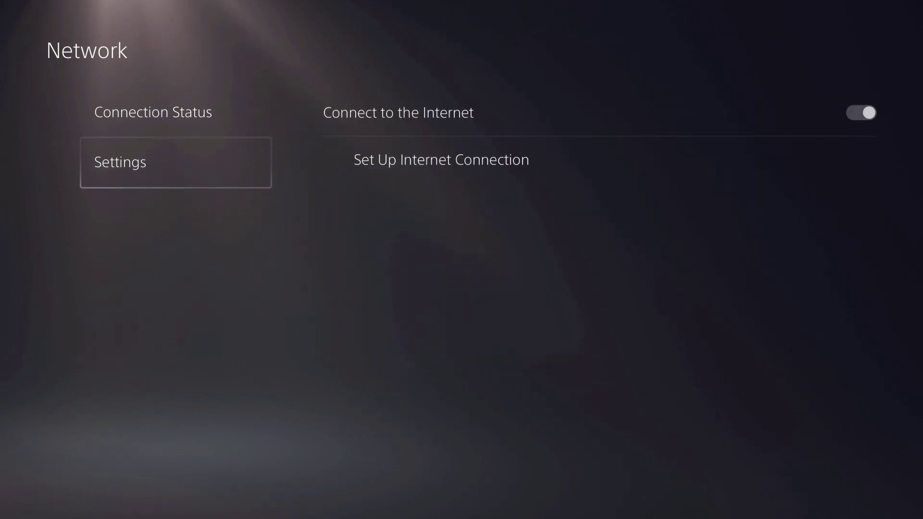
{"action": "key", "text": "Right"}
{"action": "key", "text": "Down"}
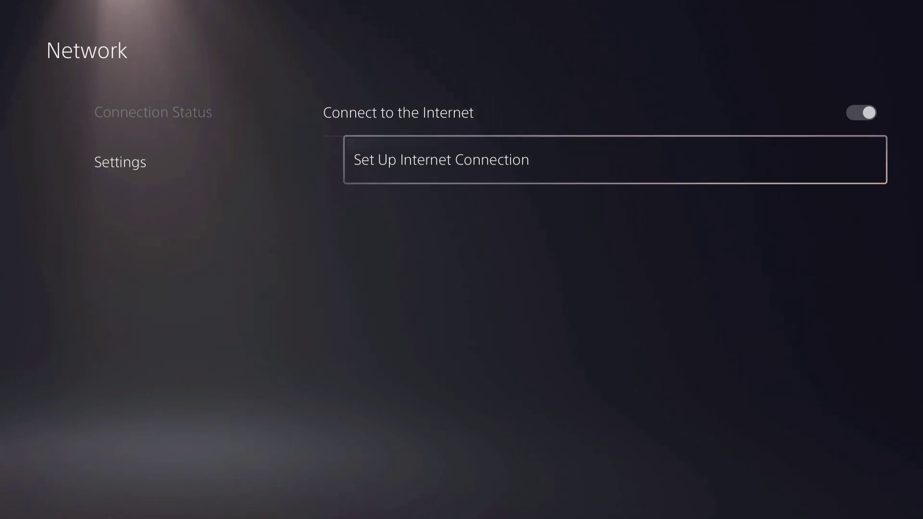
{"action": "key", "text": "Return"}
Browse the registered networks, cancelling the Vipnet_Telekom disconnect prompt and returning to the iPhone hotspot.
{"action": "key", "text": "Down"}
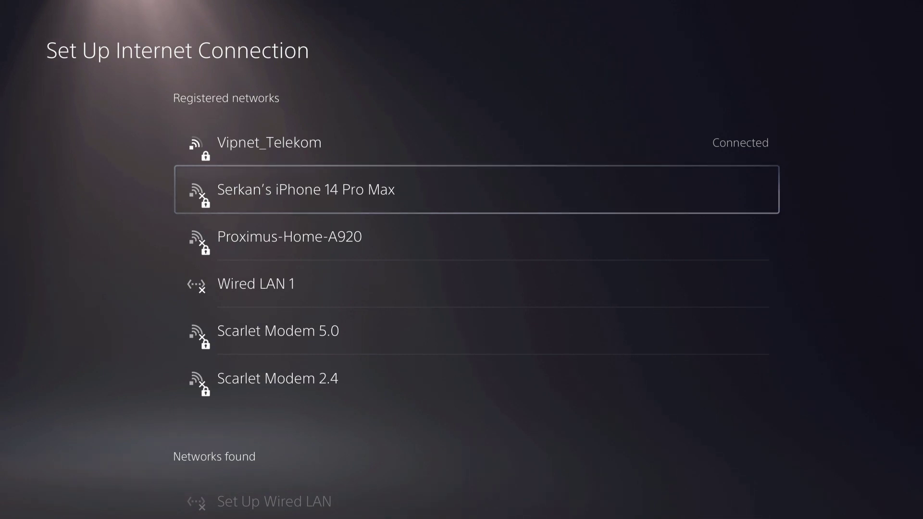
{"action": "key", "text": "Up"}
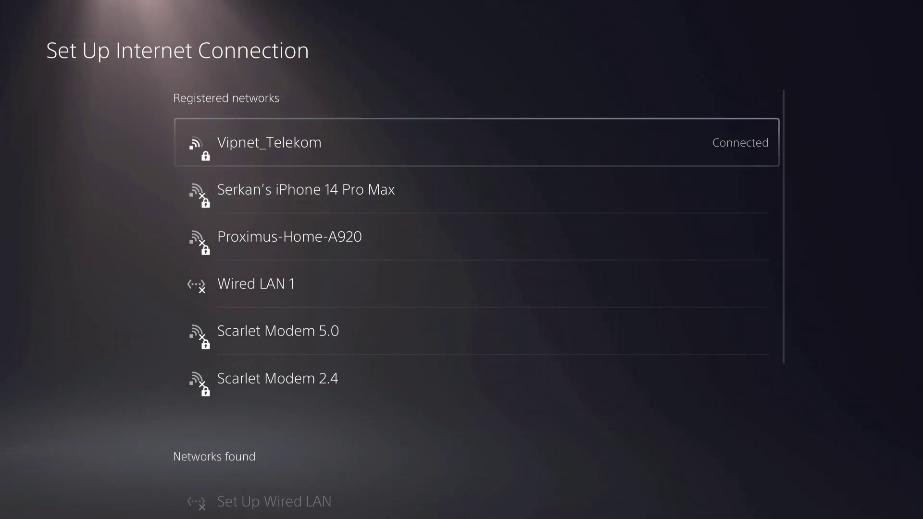
{"action": "key", "text": "Return"}
{"action": "key", "text": "Return"}
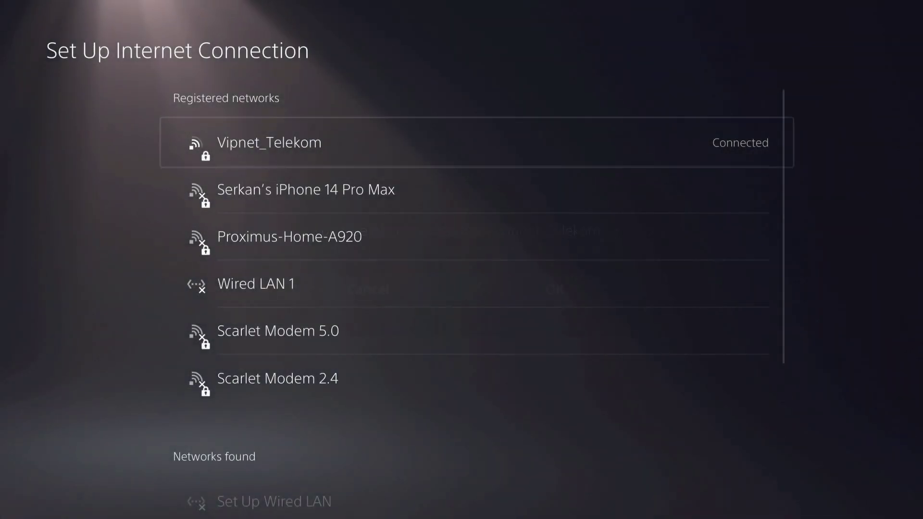
{"action": "key", "text": "Down"}
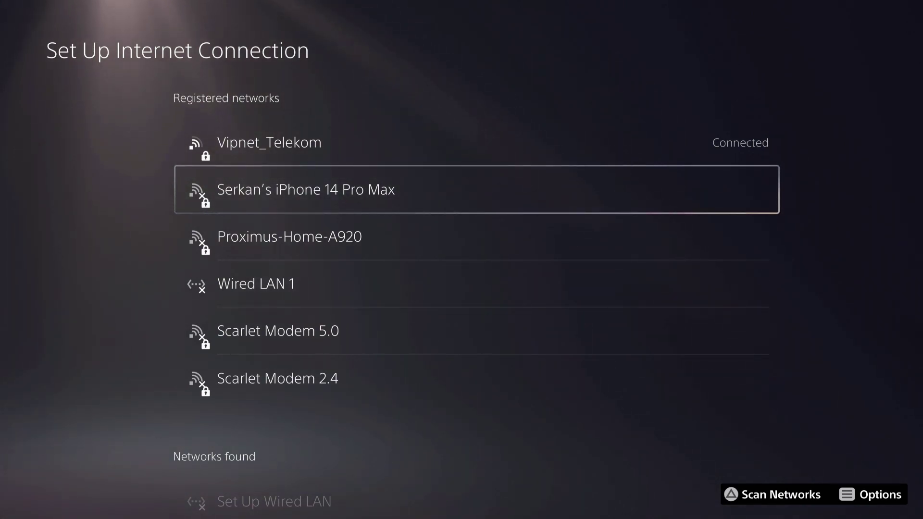
Connect to the iPhone 14 Pro Max hotspot, then select Vipnet_Telekom again.
{"action": "key", "text": "Return"}
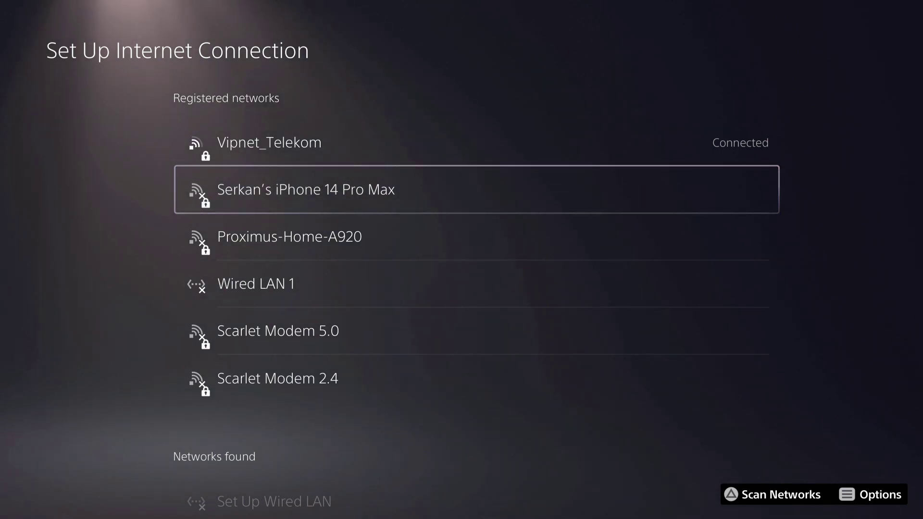
{"action": "key", "text": "Return"}
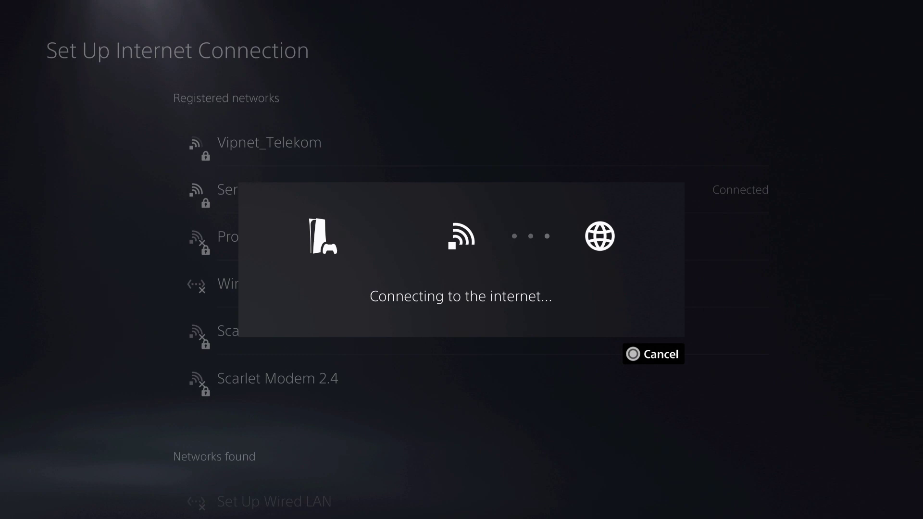
{"action": "key", "text": "Down"}
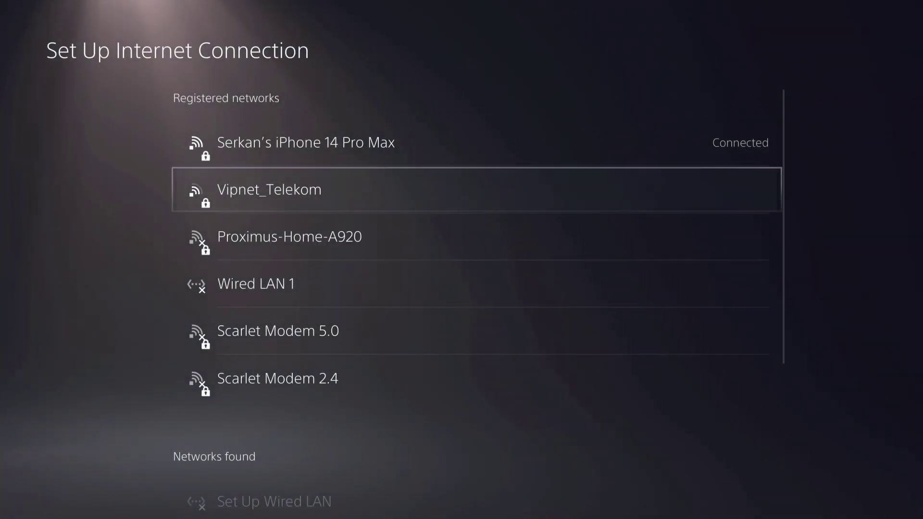
{"action": "key", "text": "Return"}
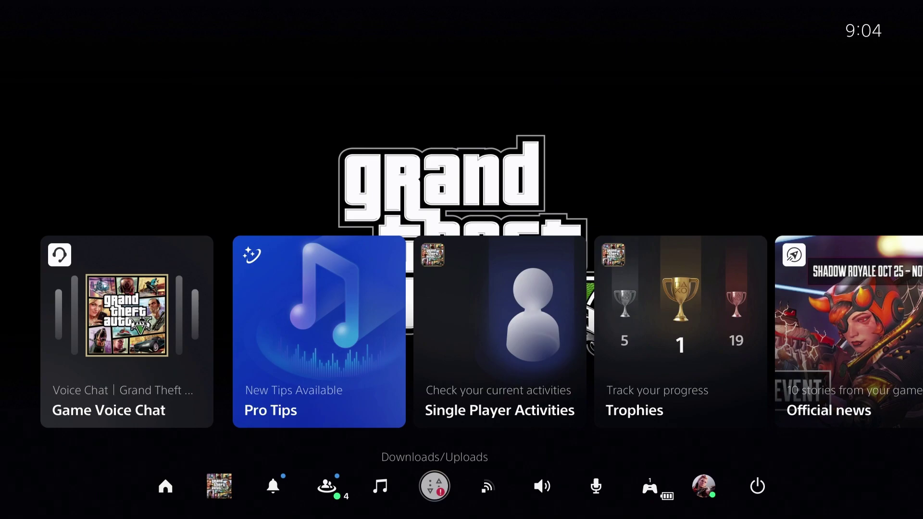
{"action": "key", "text": "Left"}
{"action": "key", "text": "Left"}
{"action": "key", "text": "Left"}
Go Home and launch Call of Duty: Modern Warfare II, starting its 44.08 GB update.
{"action": "key", "text": "Return"}
{"action": "key", "text": "Right"}
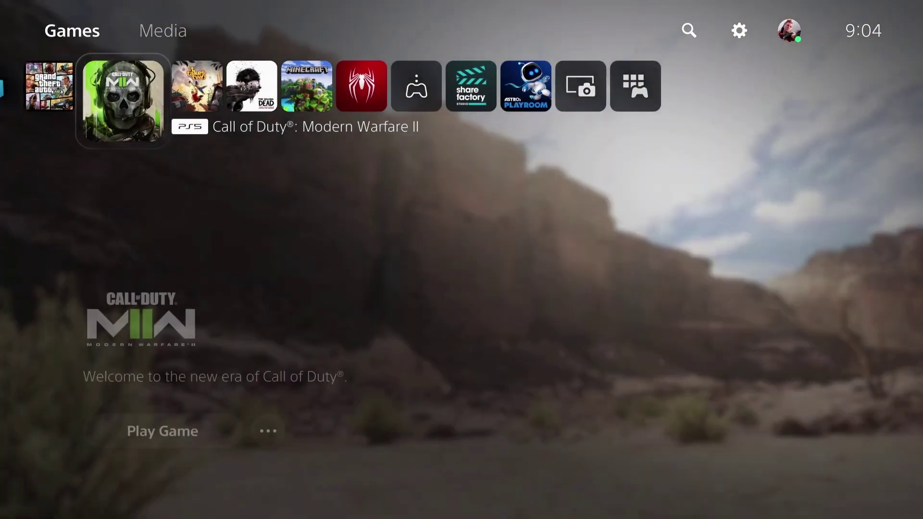
{"action": "key", "text": "Return"}
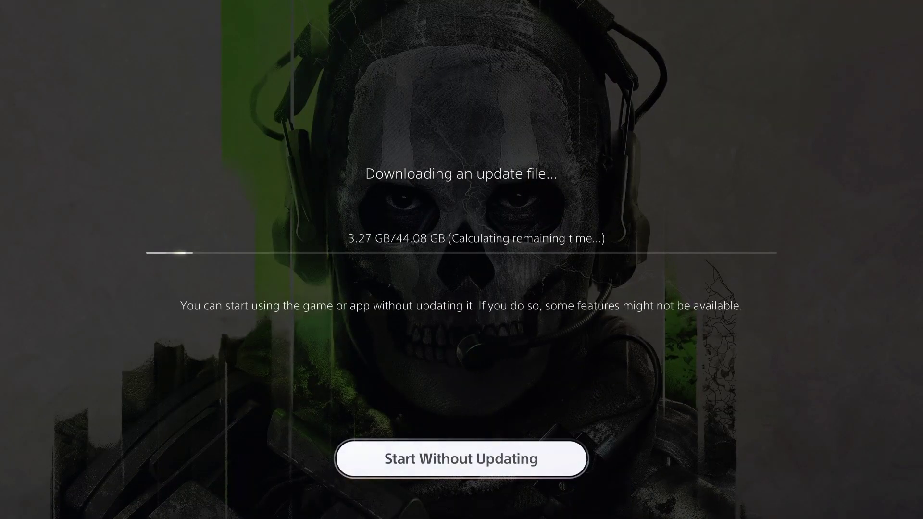